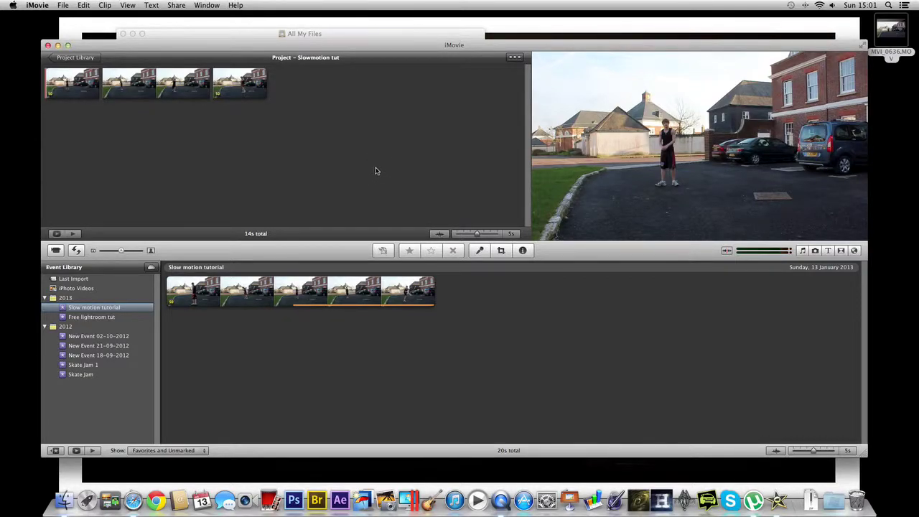
Preview the project footage in the viewer and bring iMovie back to the front.
drag(125, 80, 92, 139)
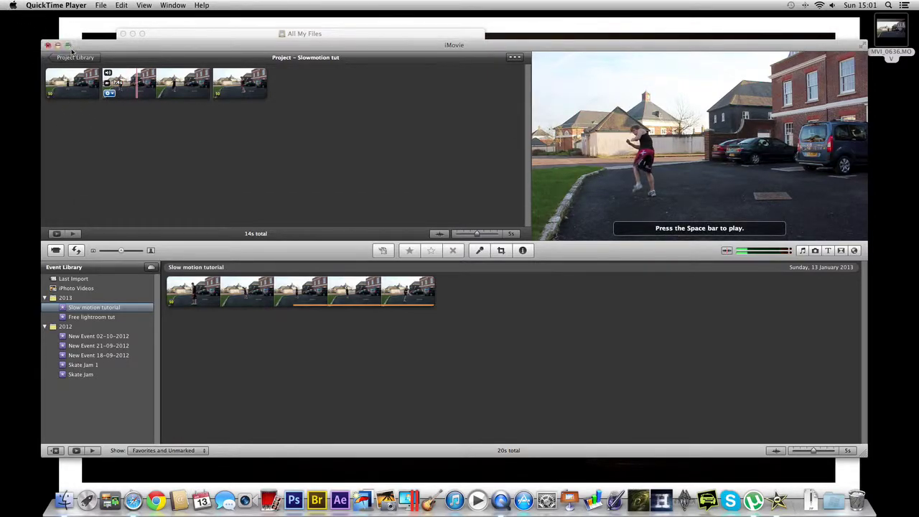
click(82, 120)
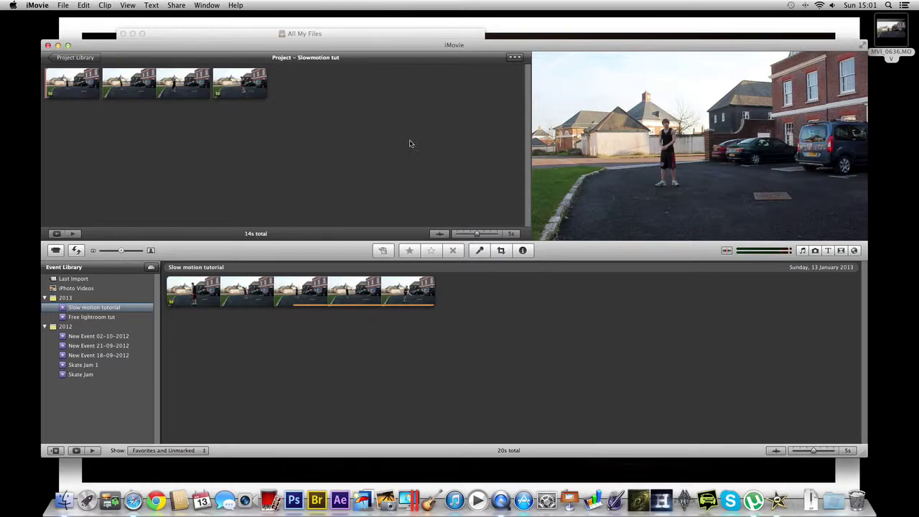
key(F4)
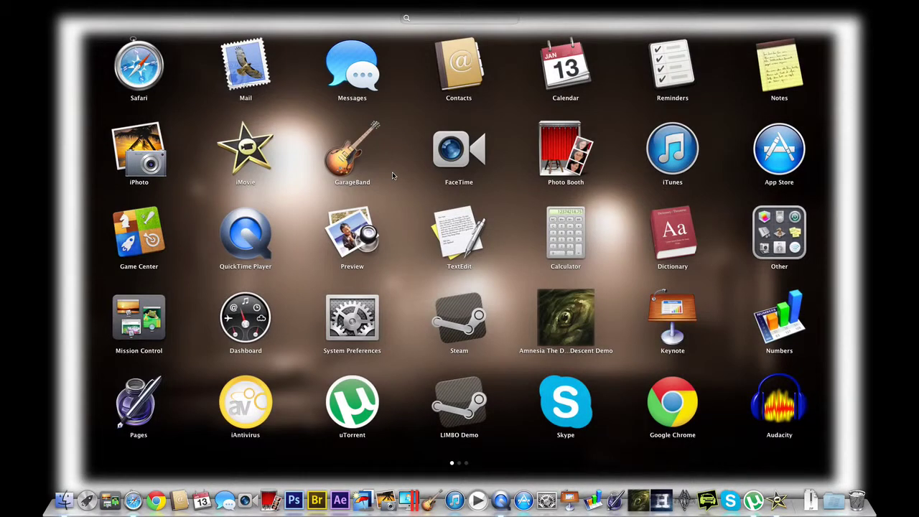
click(248, 149)
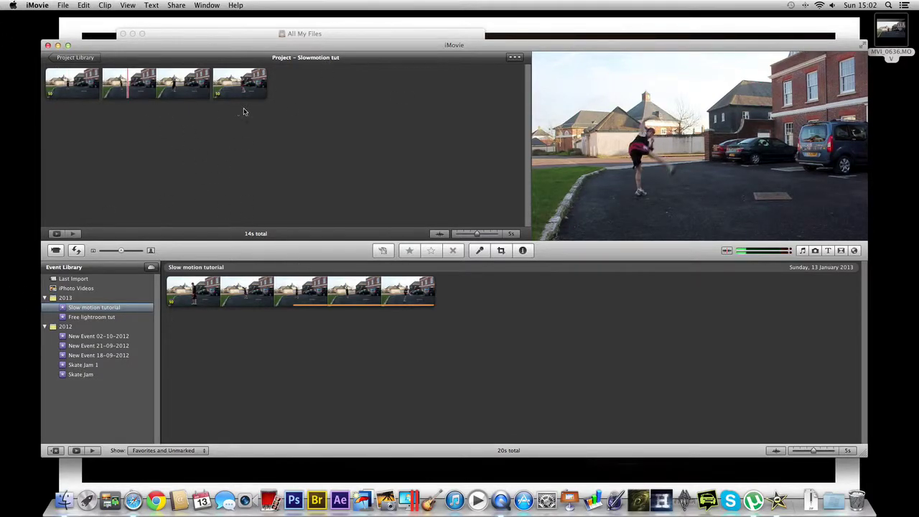
Select every clip in the Slowmotion tut project and delete them all.
click(68, 82)
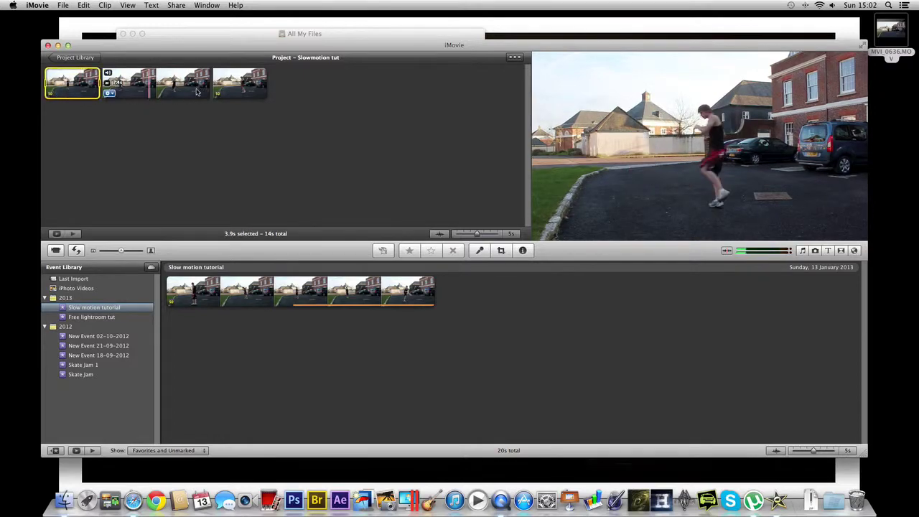
shift+click(246, 92)
key(Delete)
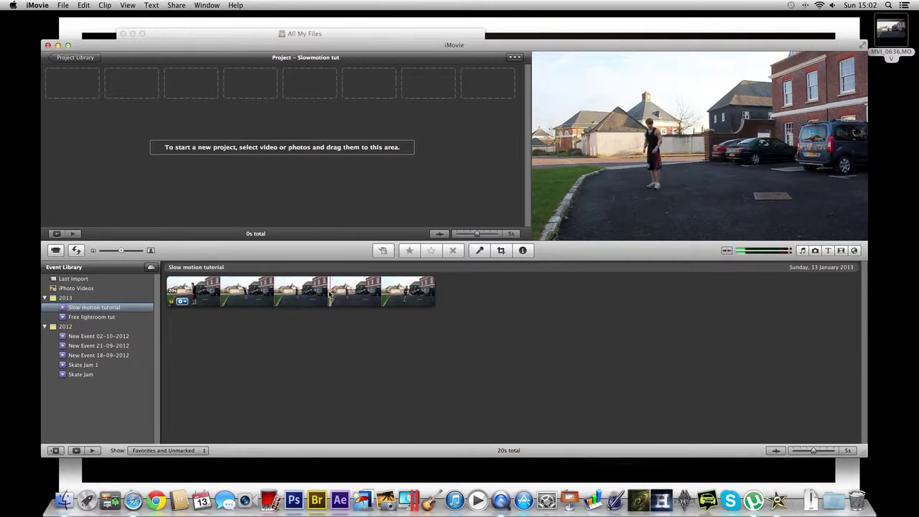
Drop the end of the Slow motion tutorial footage into the project as an 8.5s clip, keeping its frame rate.
click(321, 293)
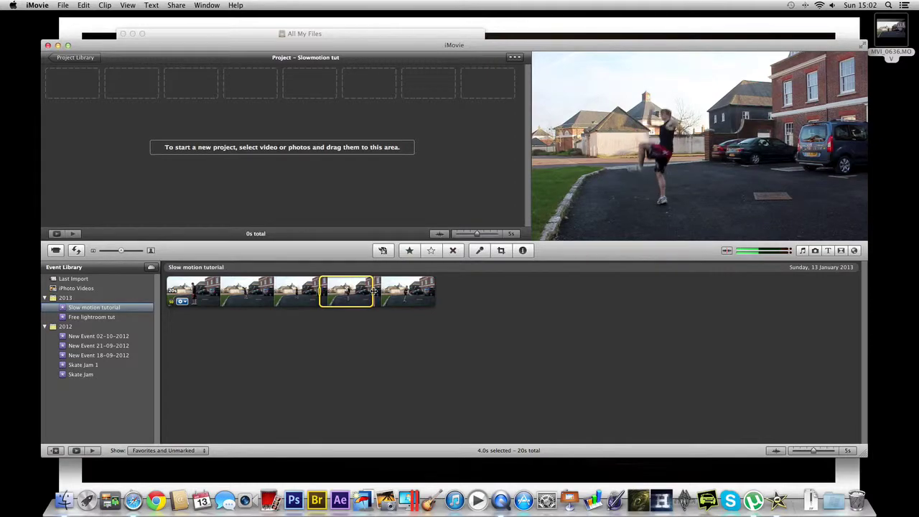
drag(380, 293, 423, 301)
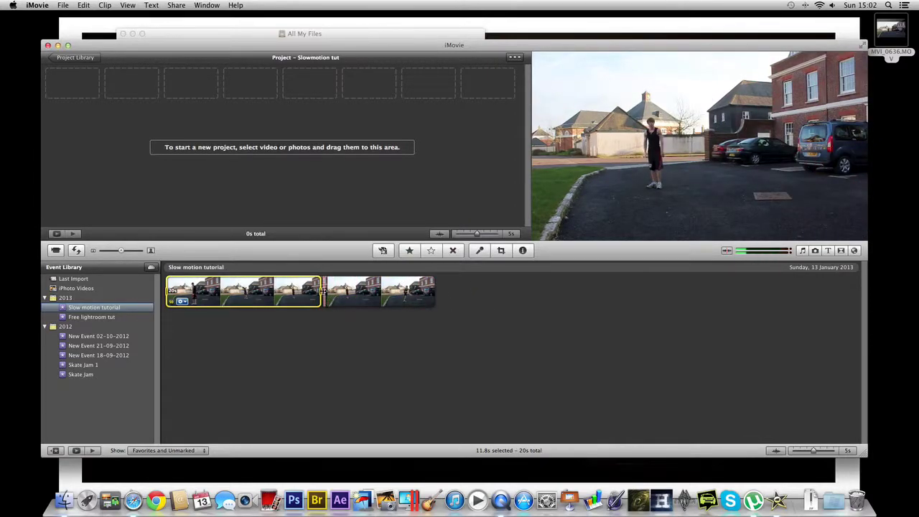
drag(322, 291, 436, 293)
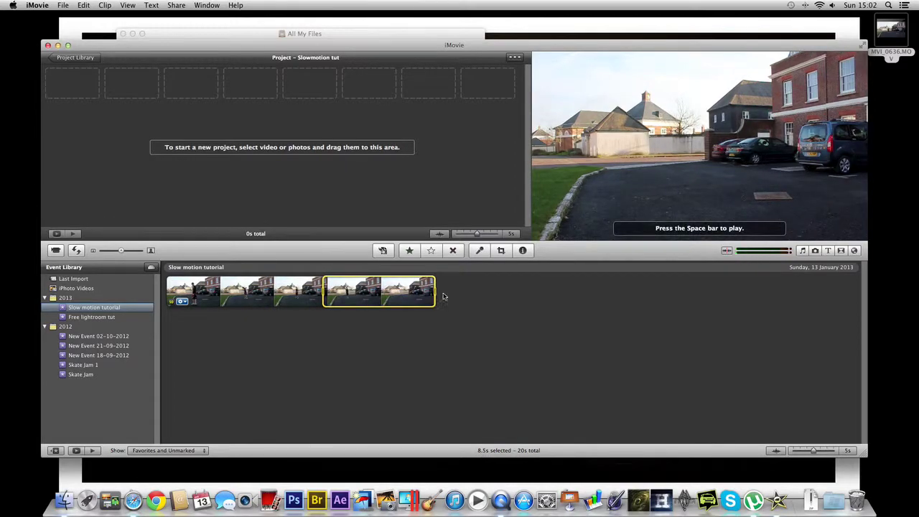
drag(351, 292, 275, 188)
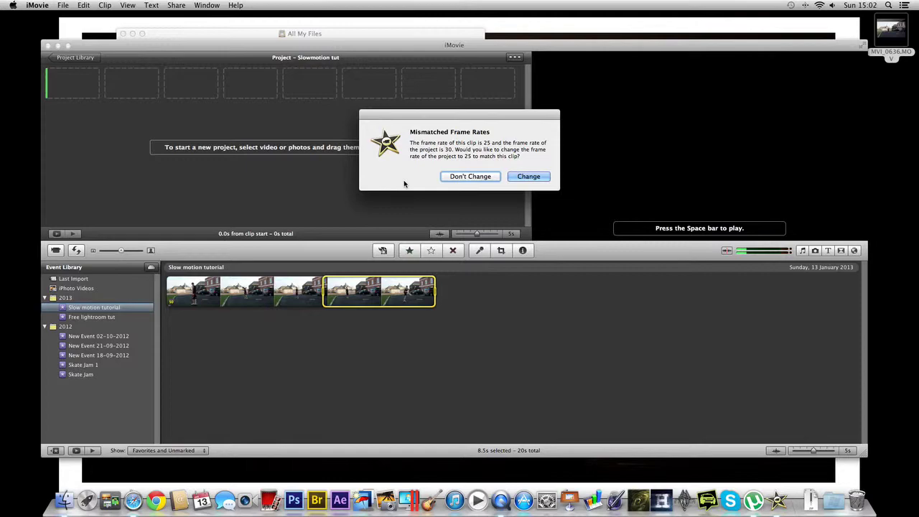
click(459, 179)
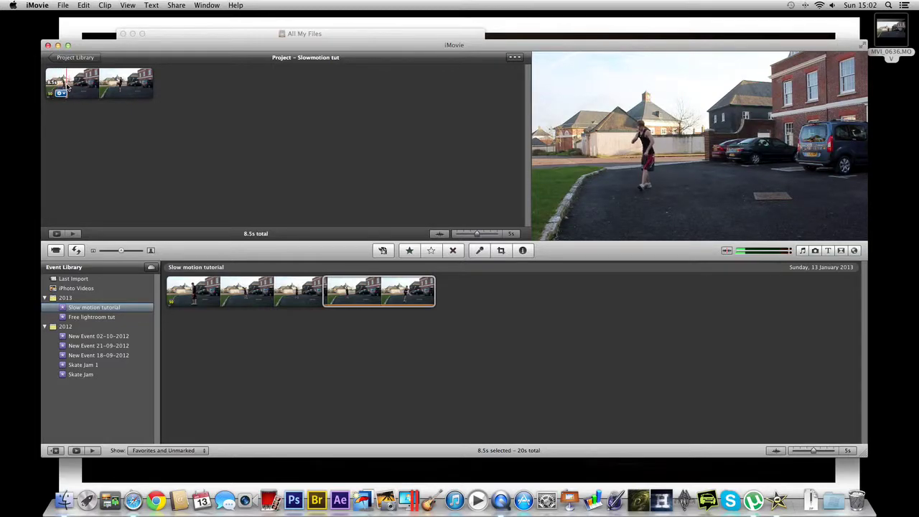
Apply Split Clip to the 8.5s clip, then Join Clip on selected pieces, leaving three clips.
click(67, 86)
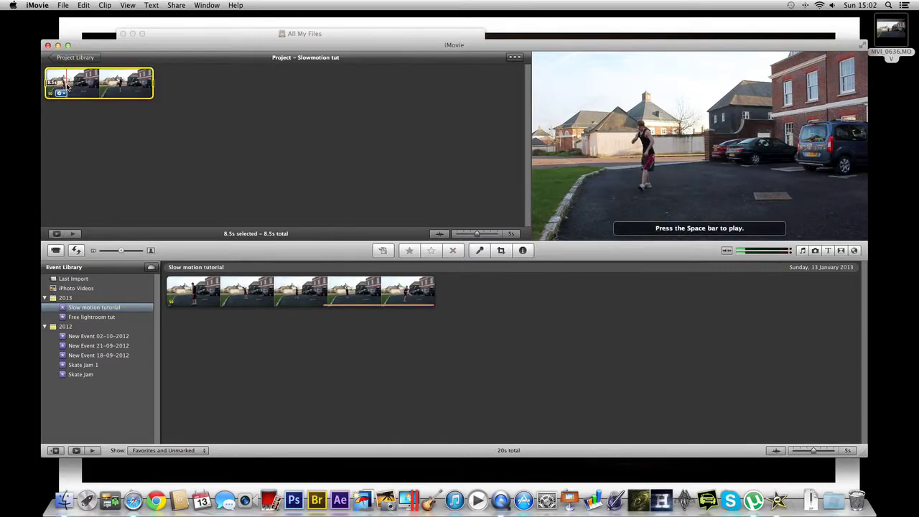
right_click(67, 86)
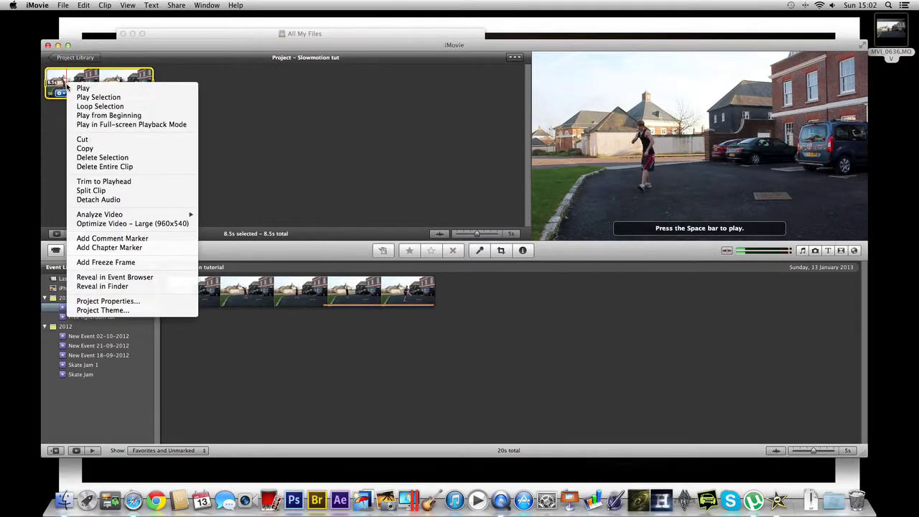
click(115, 191)
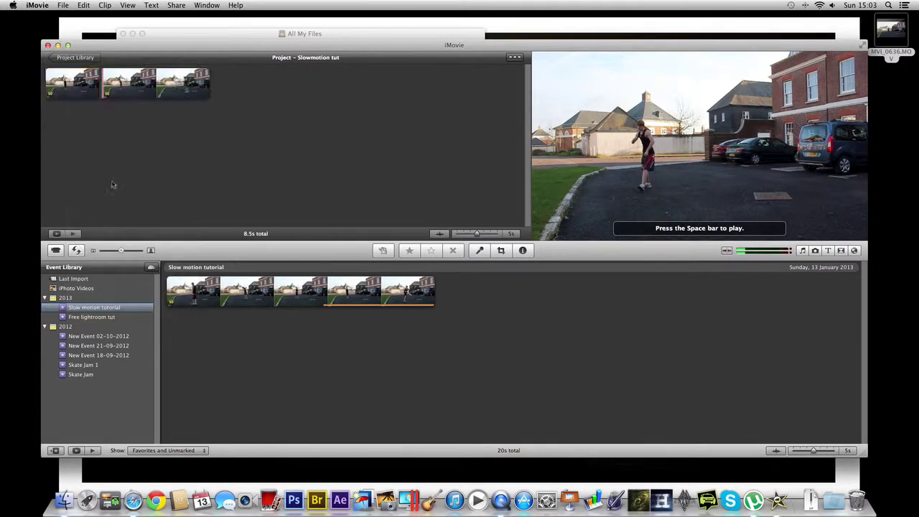
right_click(158, 94)
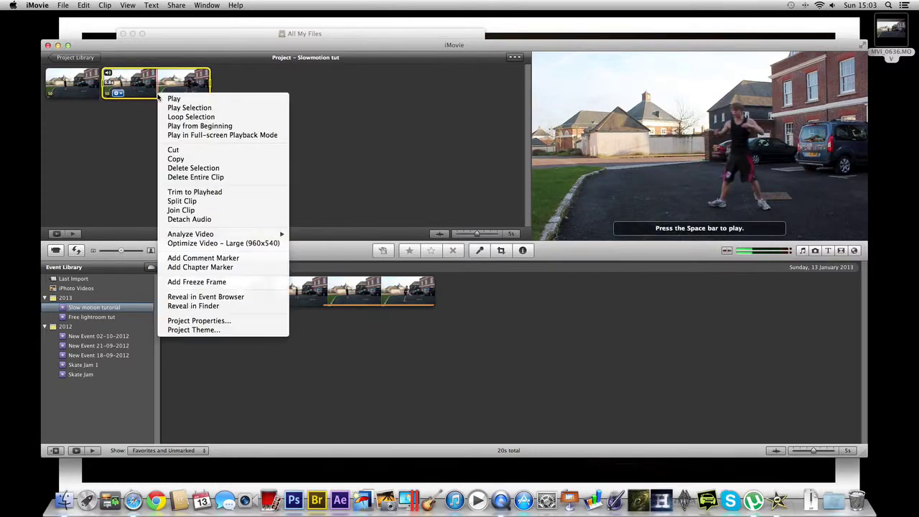
click(182, 209)
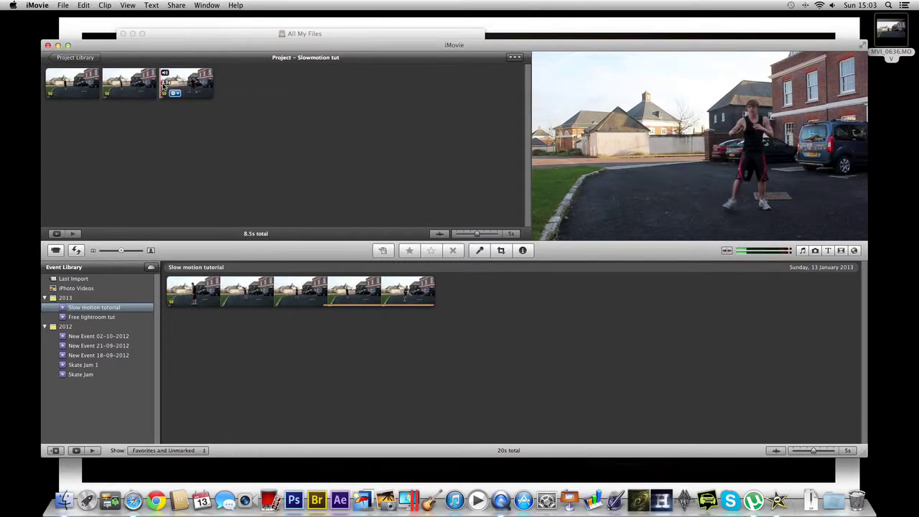
Set the third project clip to 2x Fast Forward.
click(203, 86)
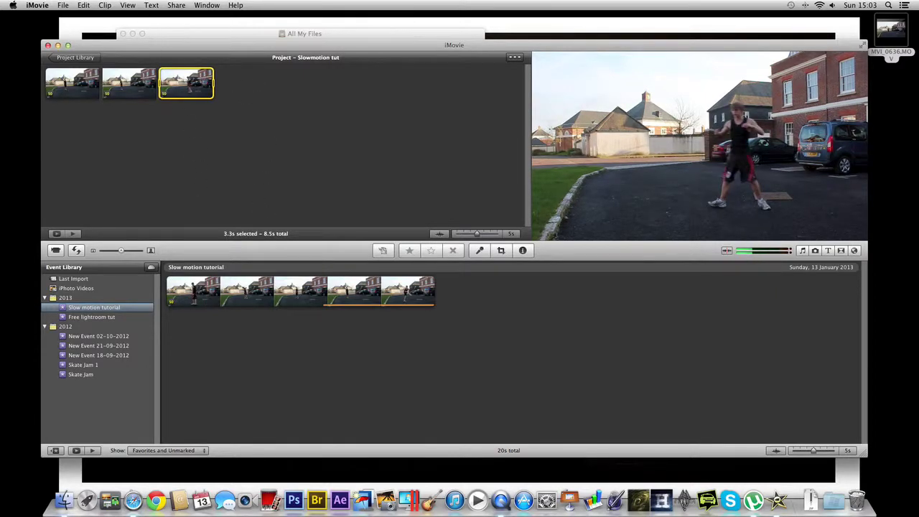
click(105, 5)
mouse_move(132, 27)
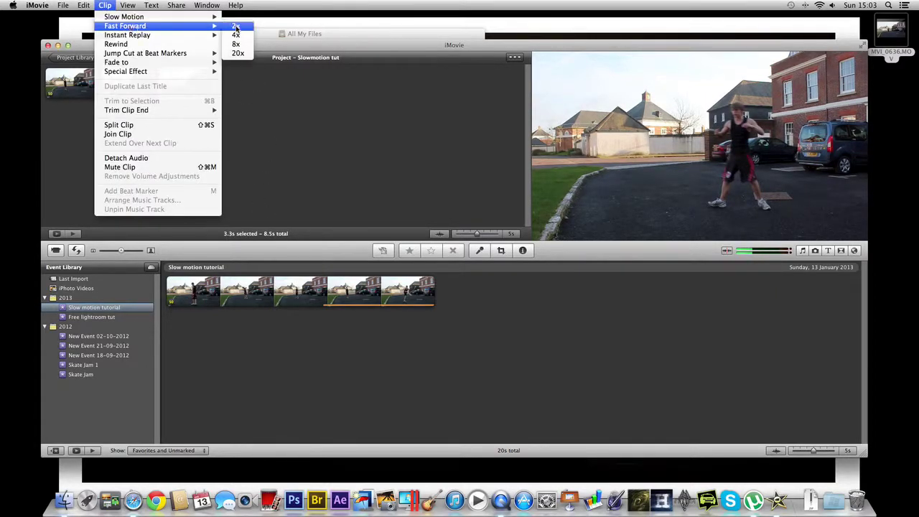
click(237, 27)
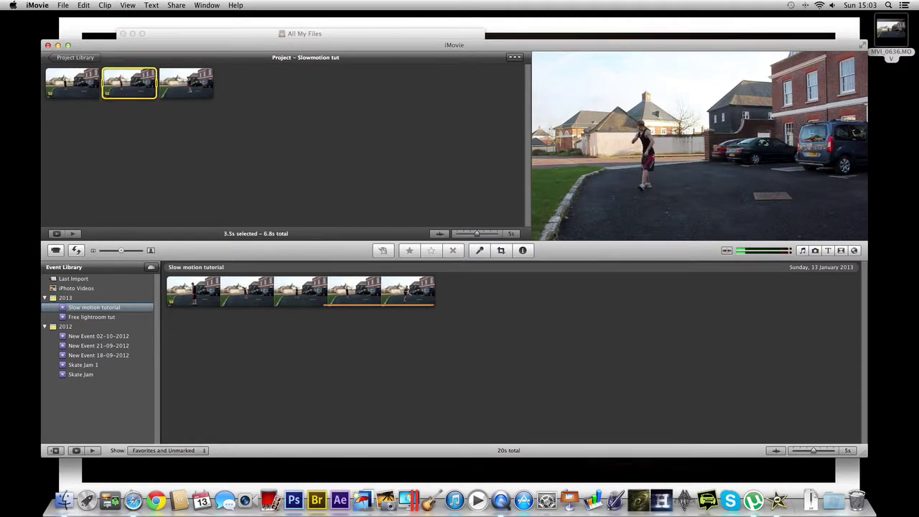
Set the middle clip to 50% Slow Motion, stretching it to 7.0s.
click(85, 6)
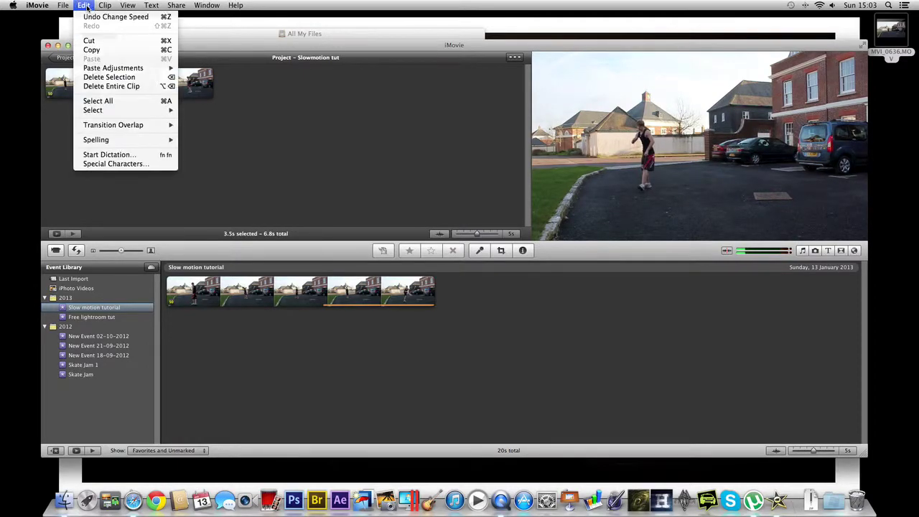
mouse_move(105, 6)
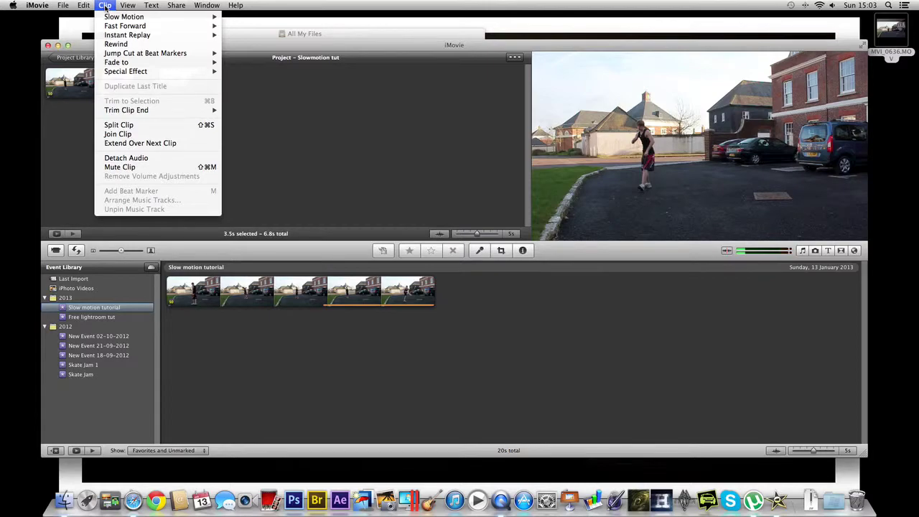
mouse_move(139, 20)
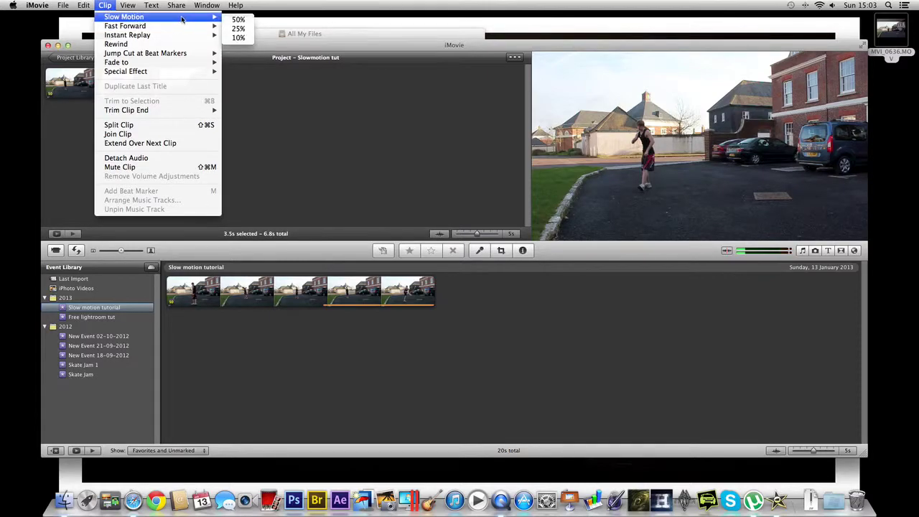
click(237, 19)
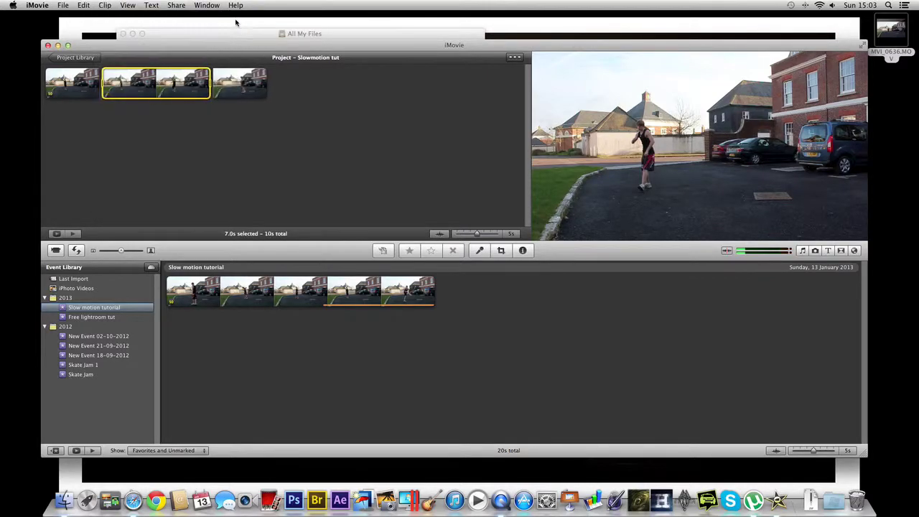
Detach audio from the first and last clips, then move the detached audio under the first clip and delete it.
click(62, 83)
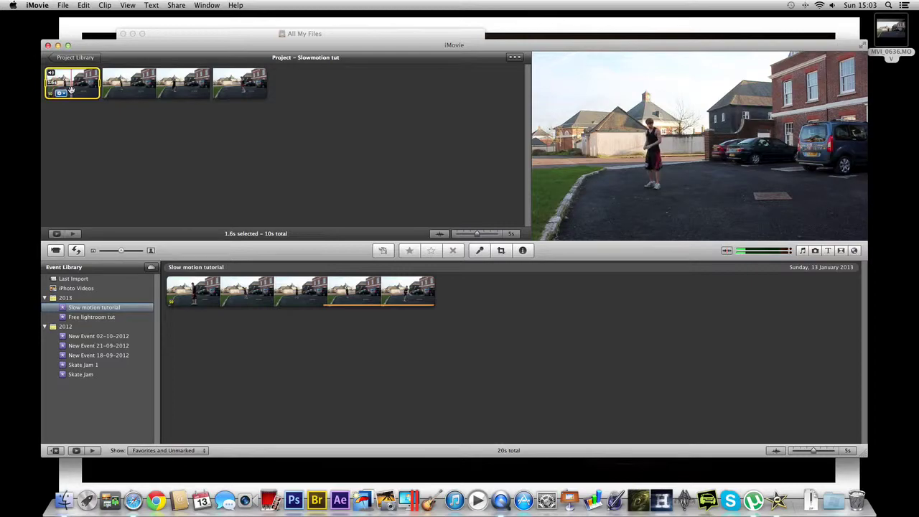
right_click(72, 89)
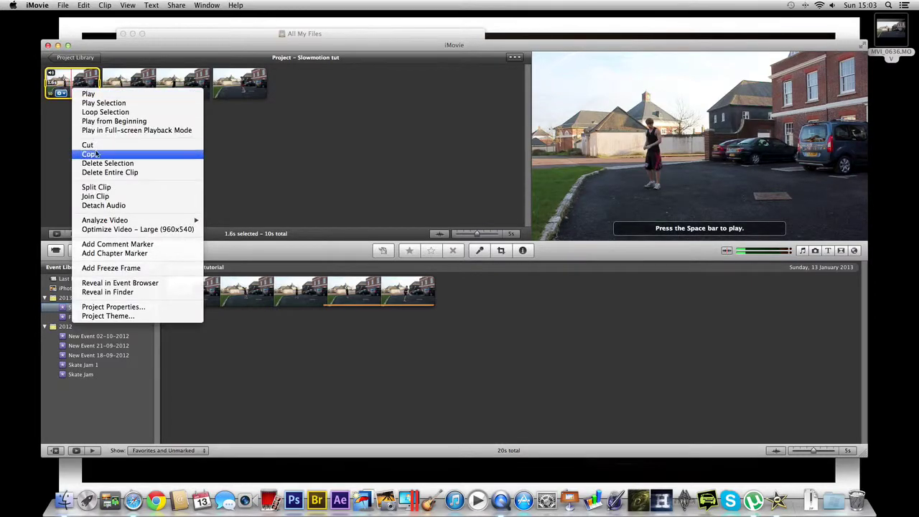
click(102, 205)
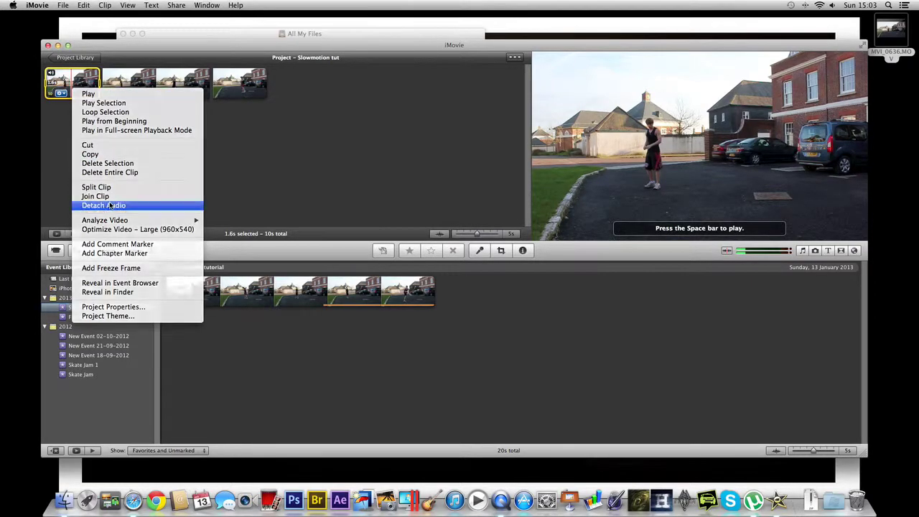
click(242, 100)
right_click(242, 96)
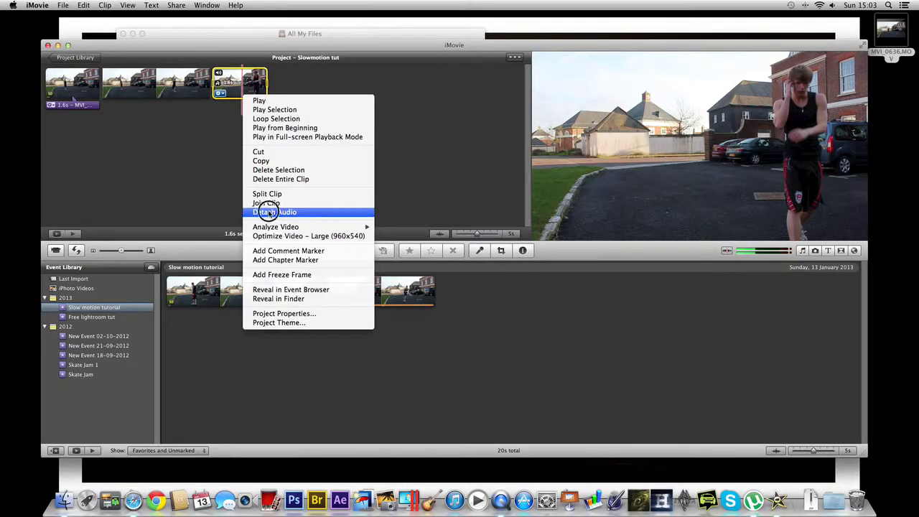
click(268, 212)
drag(253, 105, 61, 107)
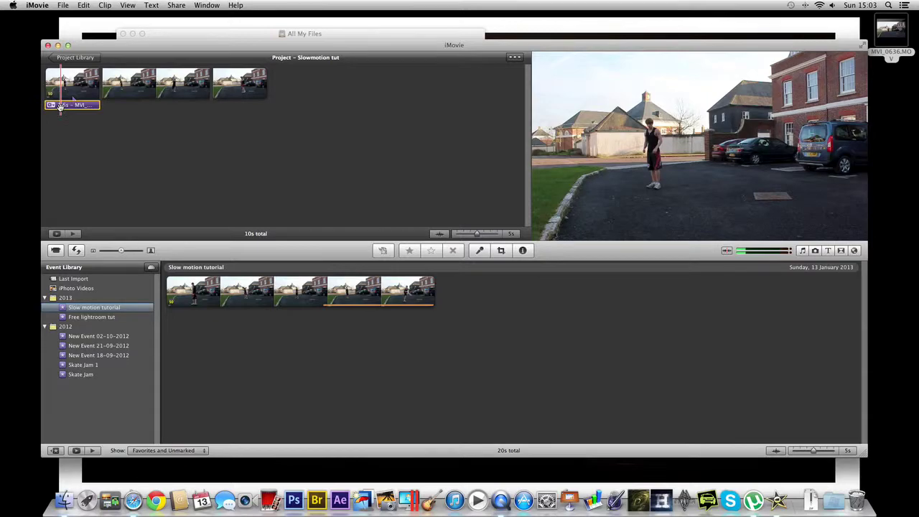
key(Delete)
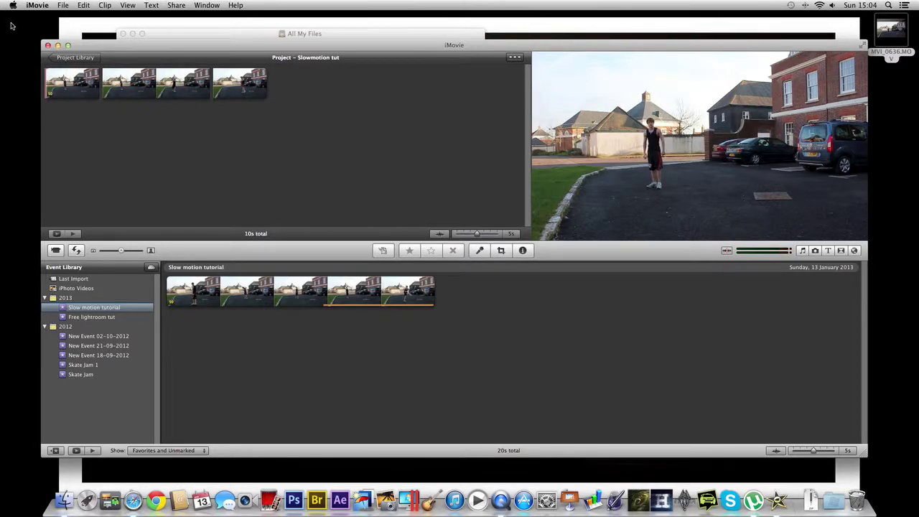
mouse_move(11, 25)
mouse_down()
mouse_move(427, 35)
mouse_move(639, 56)
mouse_move(794, 52)
mouse_up()
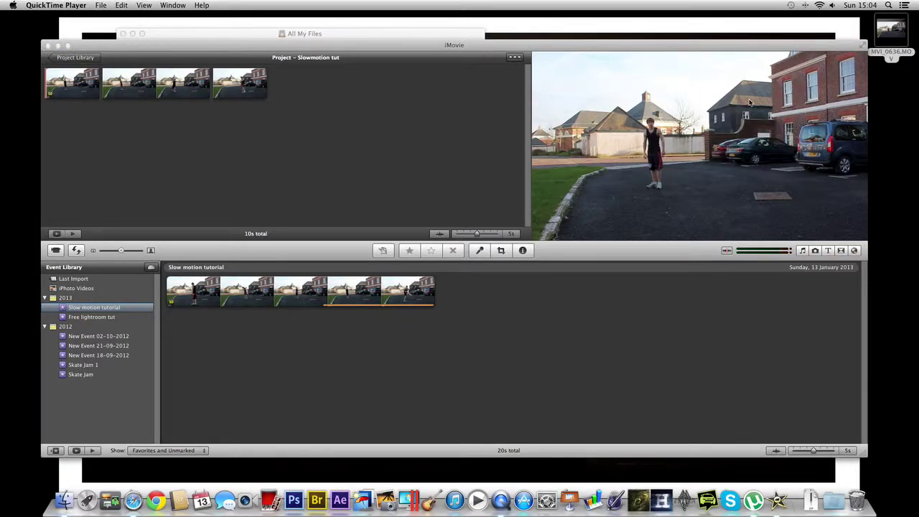